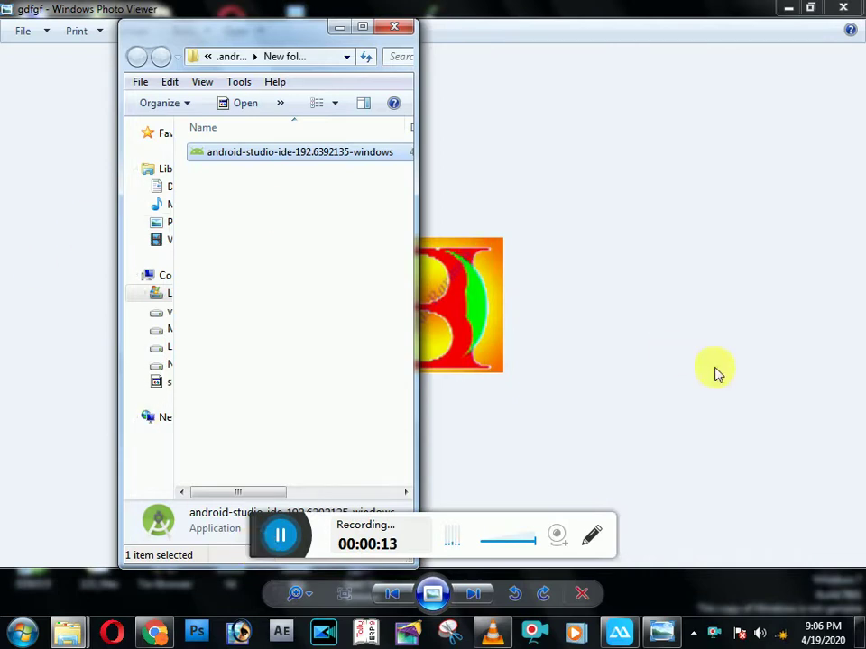
- Close the photo viewer and launch the android-studio-ide-192.6392135-windows installer from its folder
click(843, 9)
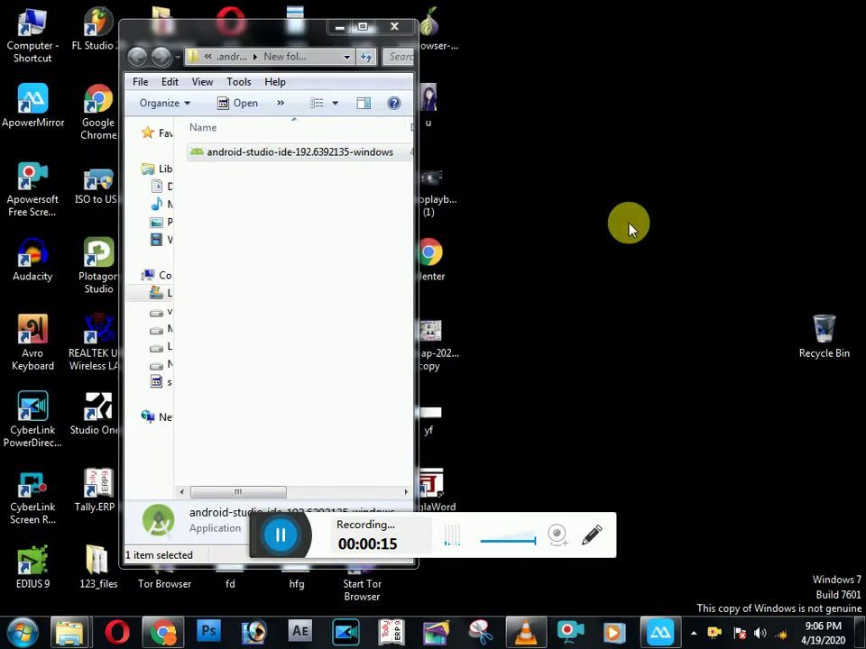
right_click(628, 225)
right_click(644, 287)
click(671, 329)
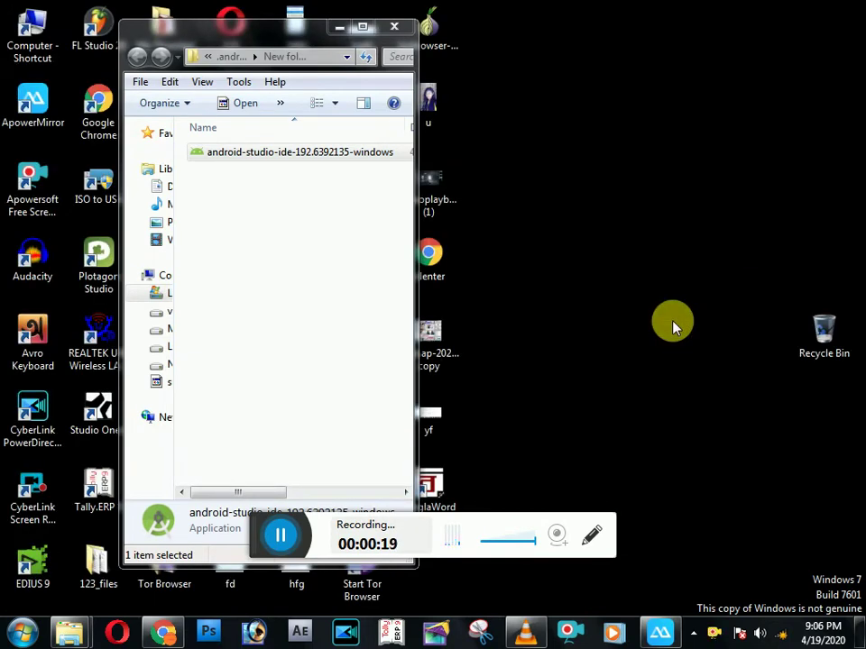
double_click(238, 152)
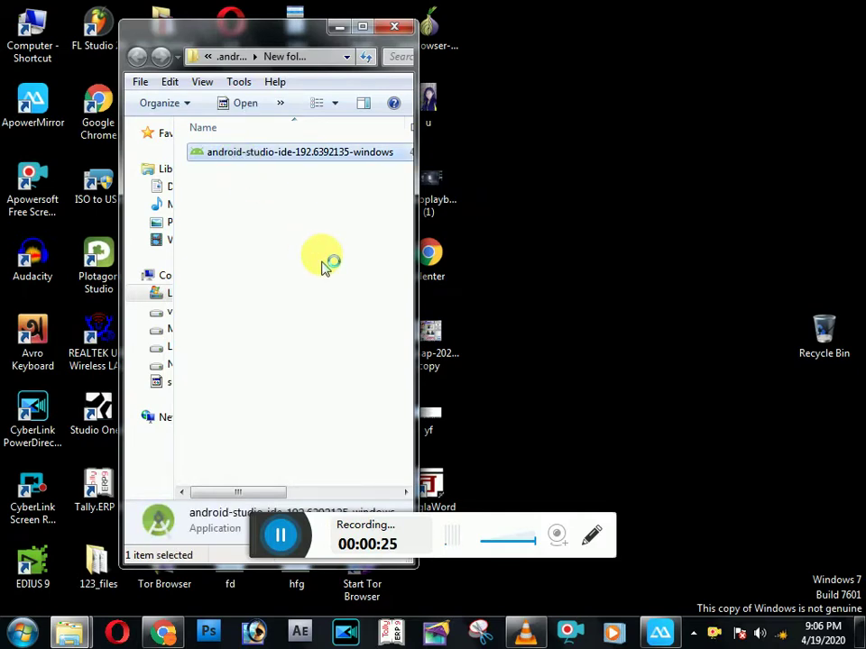
right_click(619, 195)
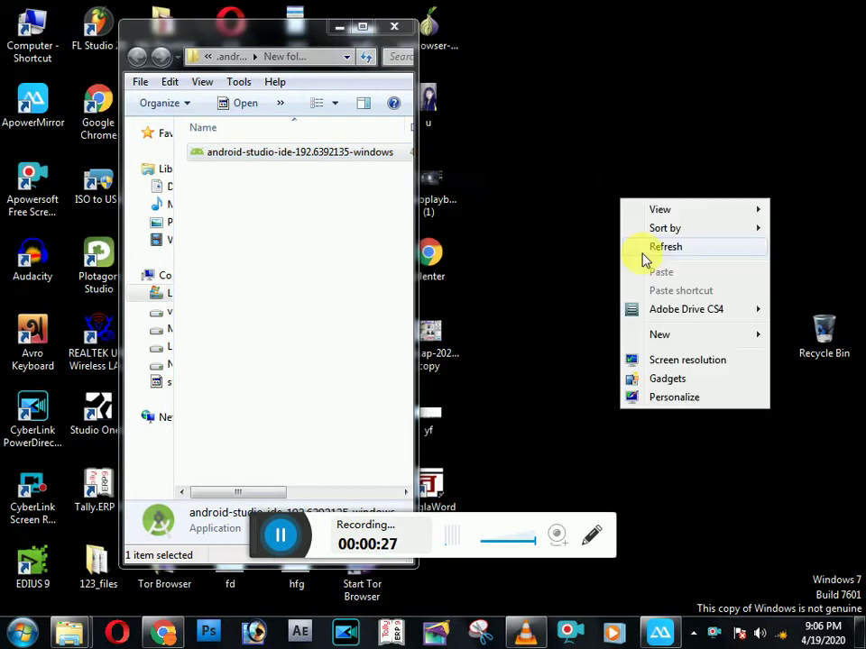
right_click(644, 251)
right_click(672, 305)
right_click(699, 356)
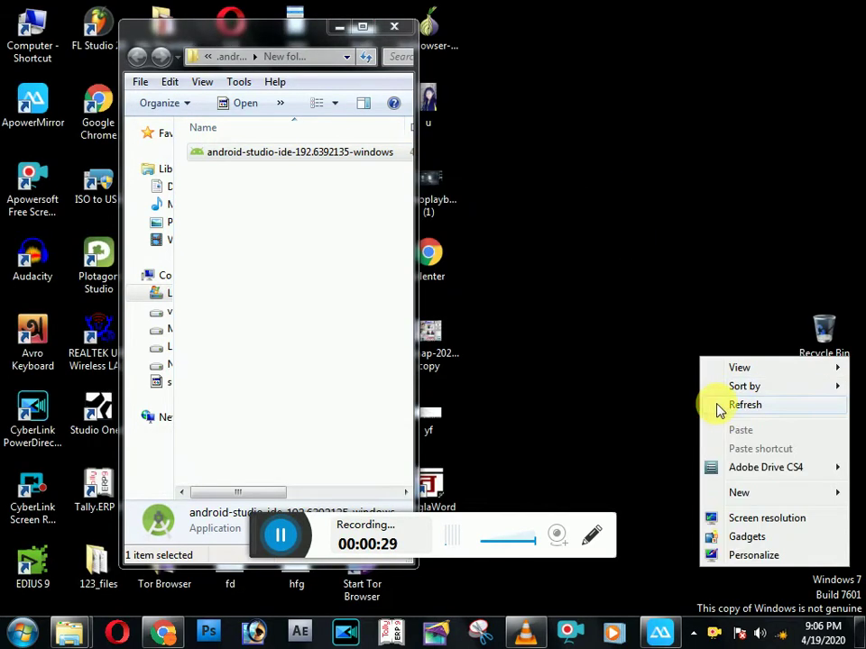
click(718, 408)
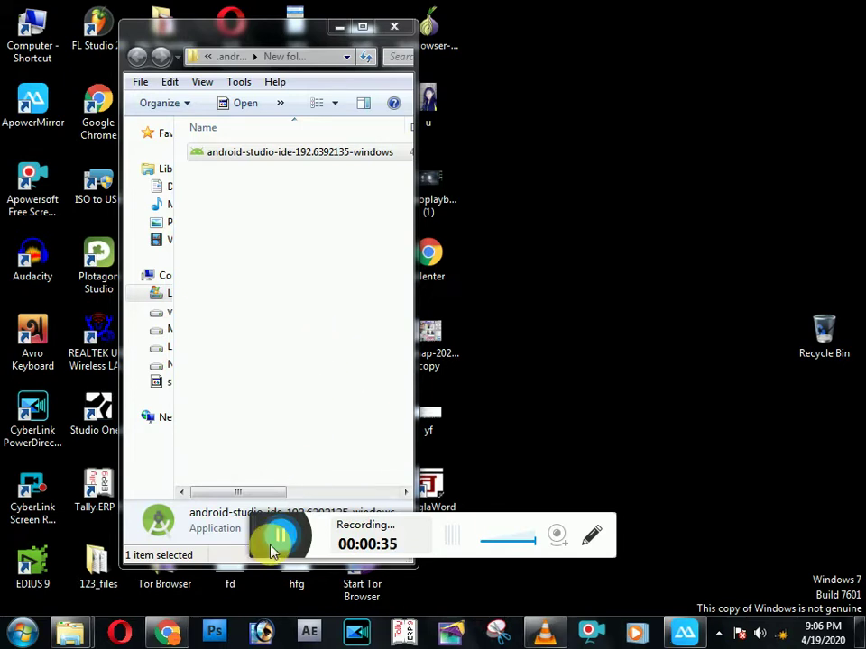
- Allow the Android Studio installer from Google LLC to run despite the file security warning
click(482, 340)
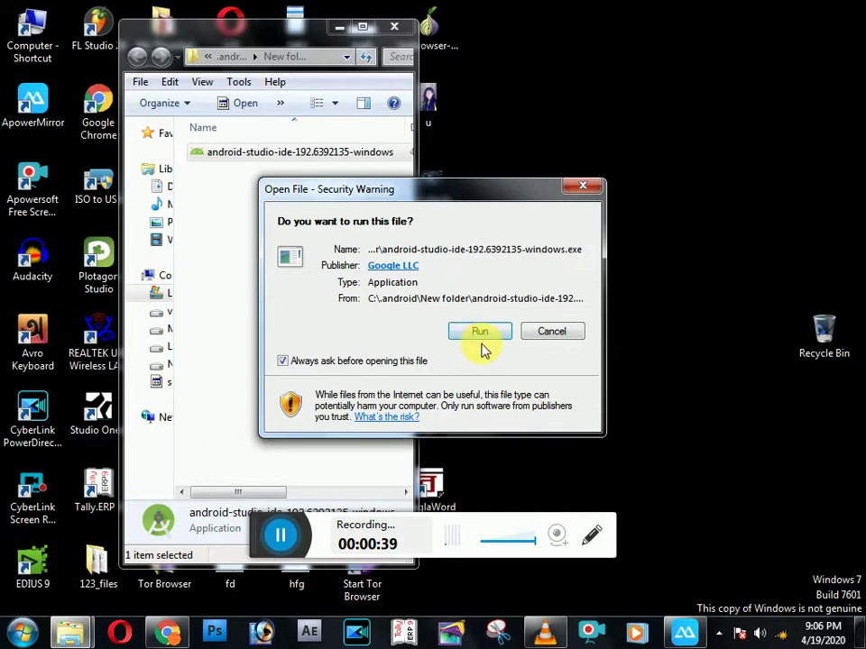
click(480, 331)
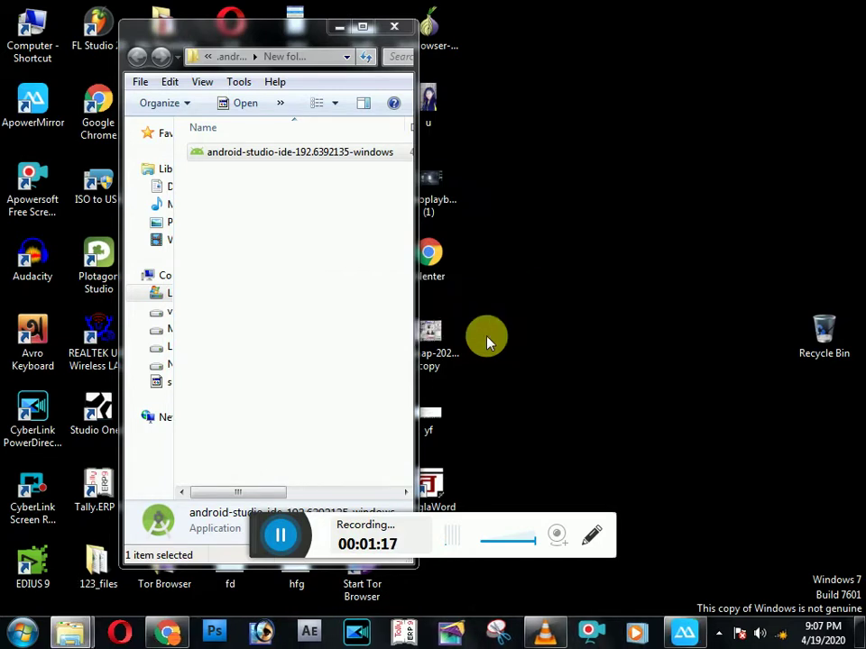
right_click(494, 337)
click(520, 377)
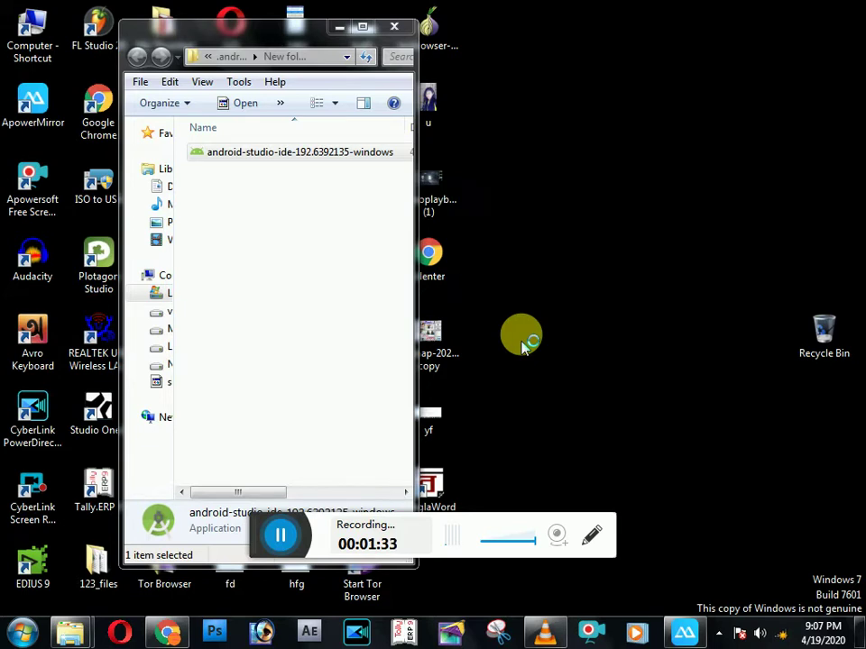
- Install Android Studio with the Android Virtual Device component in the default folder and show the extraction details
click(538, 456)
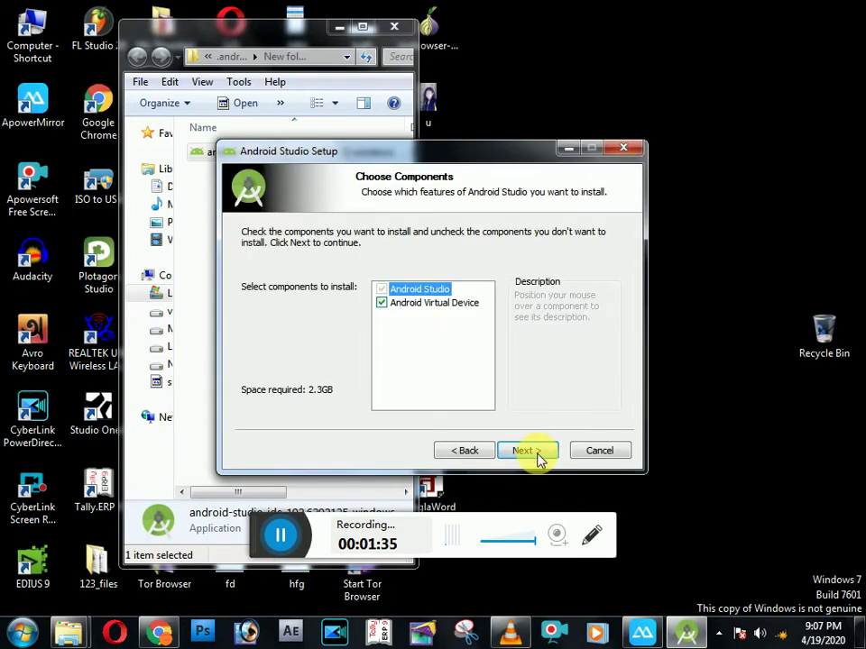
click(538, 456)
click(538, 456)
click(539, 456)
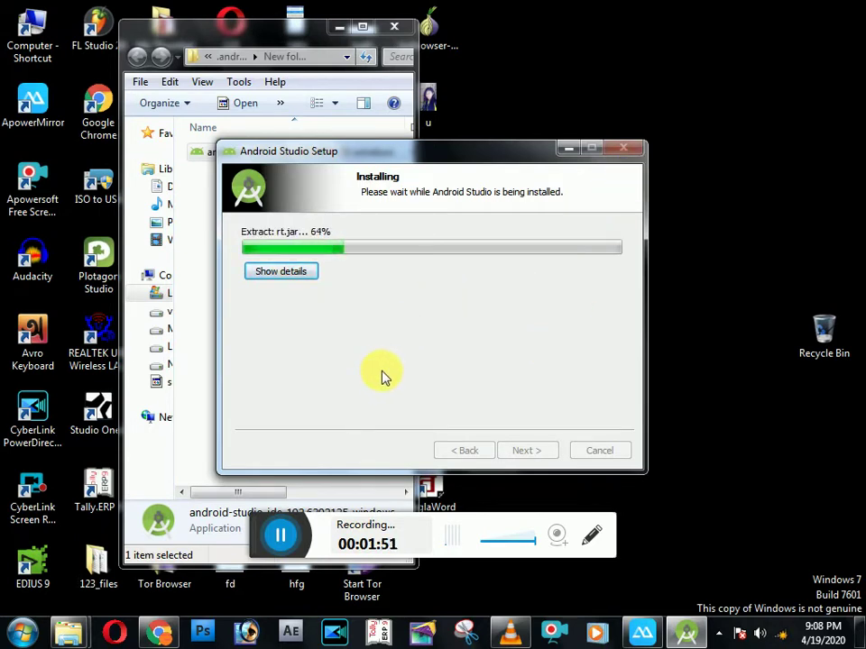
click(281, 272)
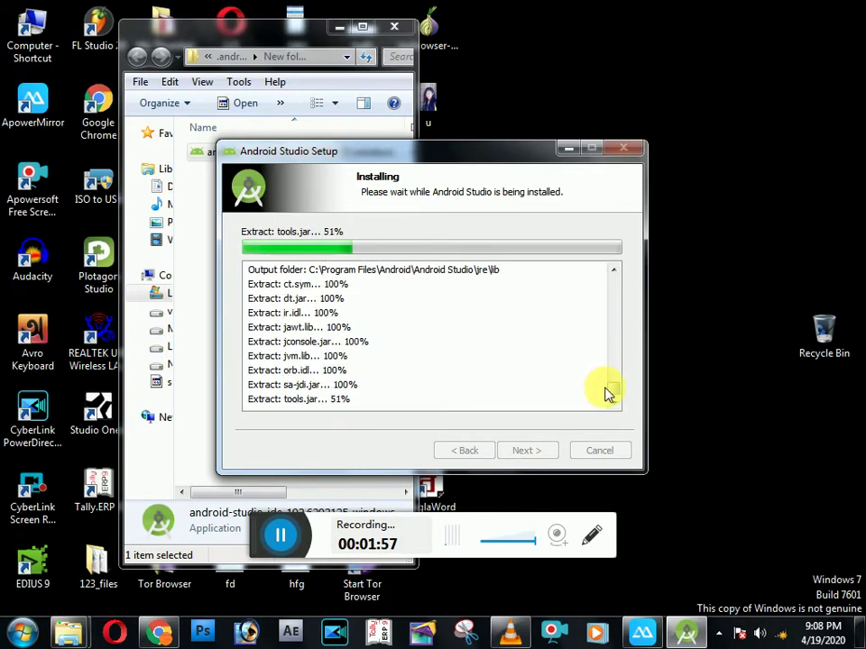
drag(608, 392, 612, 395)
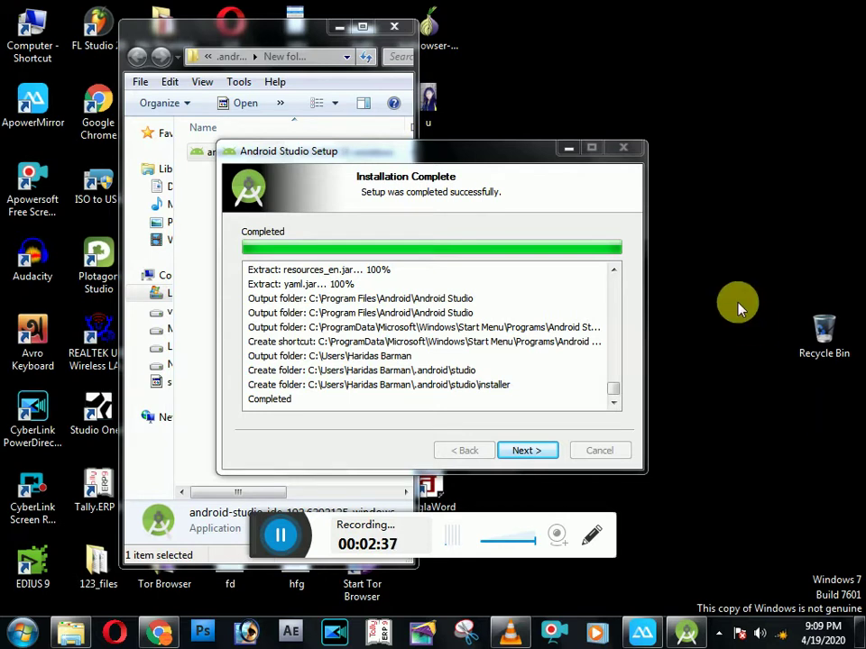
right_click(735, 301)
right_click(752, 350)
right_click(756, 394)
click(771, 444)
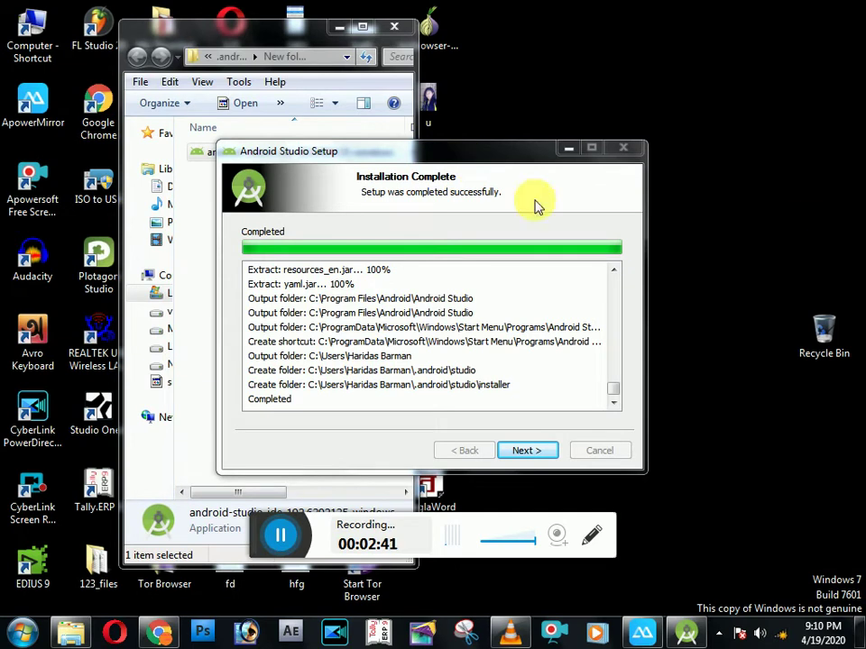
- Finish the installer so that Android Studio starts, and close the folder window containing the setup file
click(526, 452)
click(526, 453)
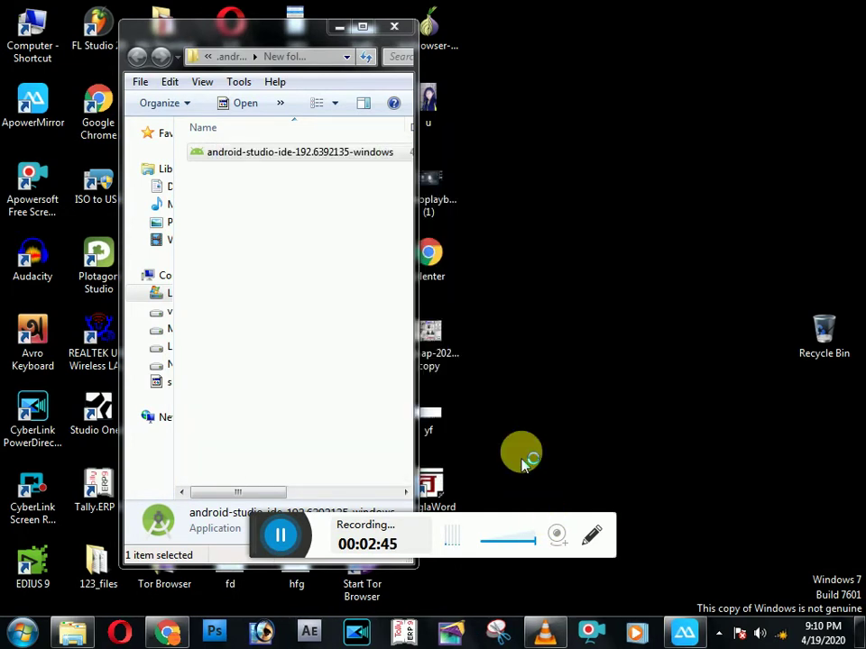
click(394, 27)
right_click(531, 159)
click(573, 203)
right_click(592, 207)
click(625, 256)
right_click(626, 259)
click(667, 307)
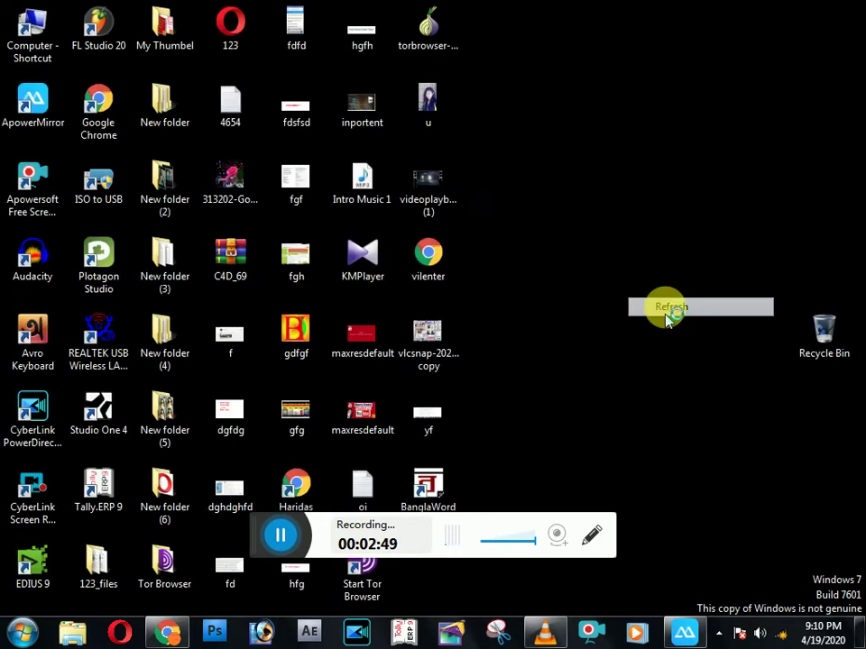
right_click(663, 309)
click(703, 356)
double_click(33, 51)
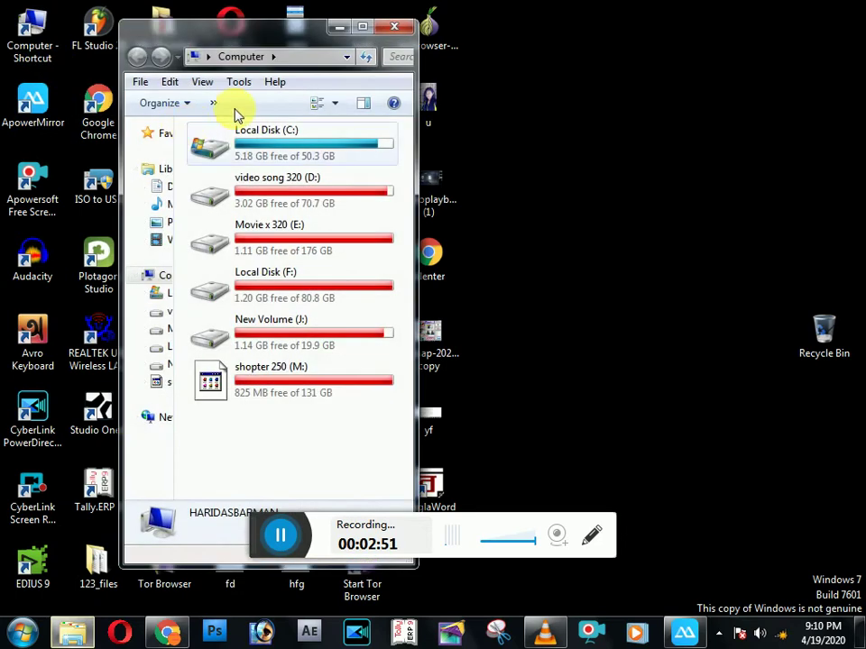
right_click(396, 432)
click(441, 503)
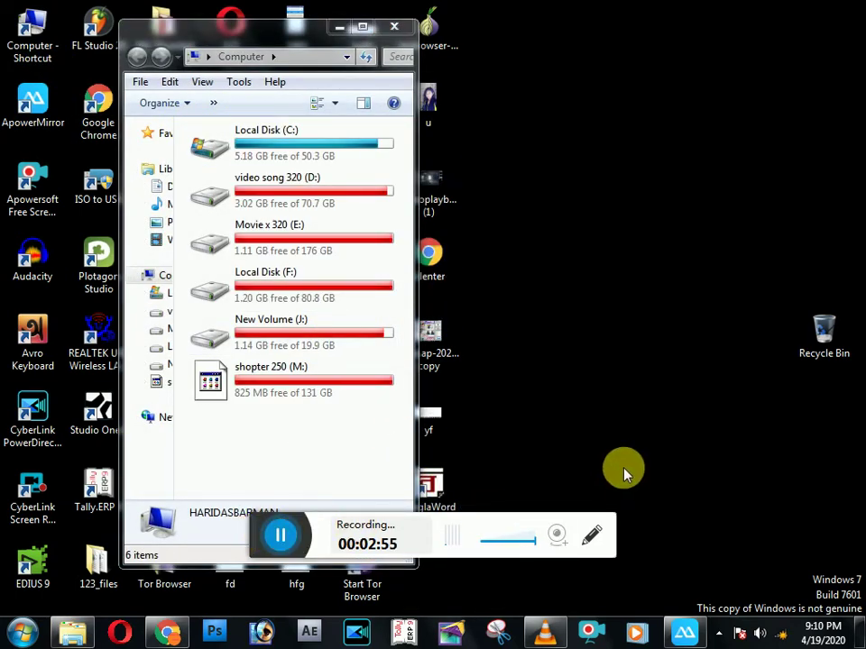
click(393, 26)
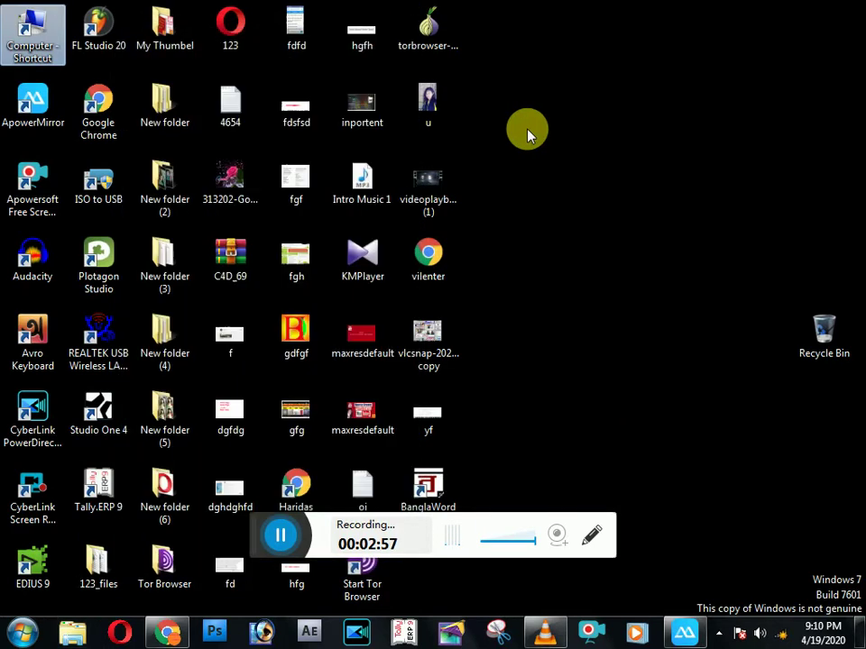
right_click(563, 175)
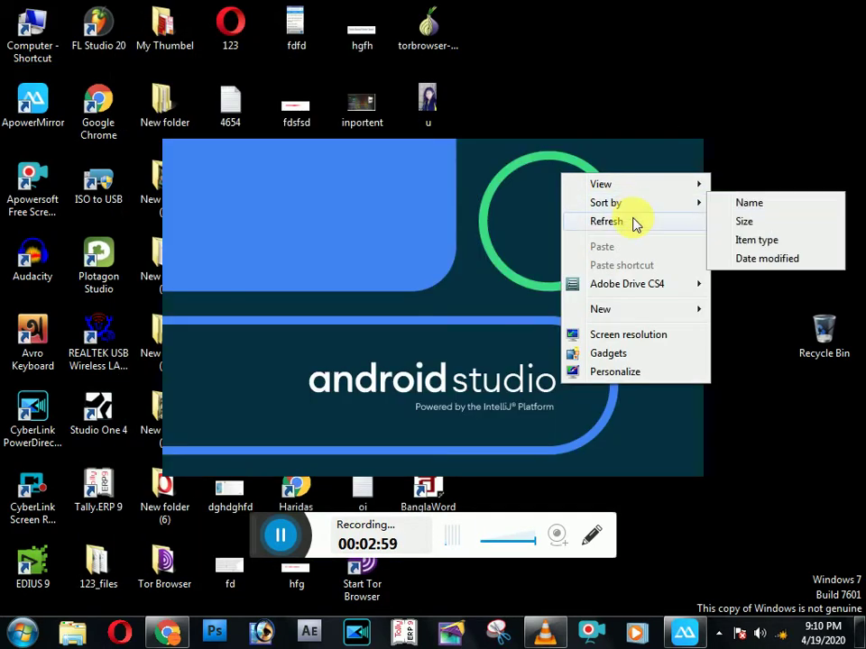
right_click(717, 131)
click(746, 179)
right_click(756, 180)
click(759, 230)
right_click(752, 236)
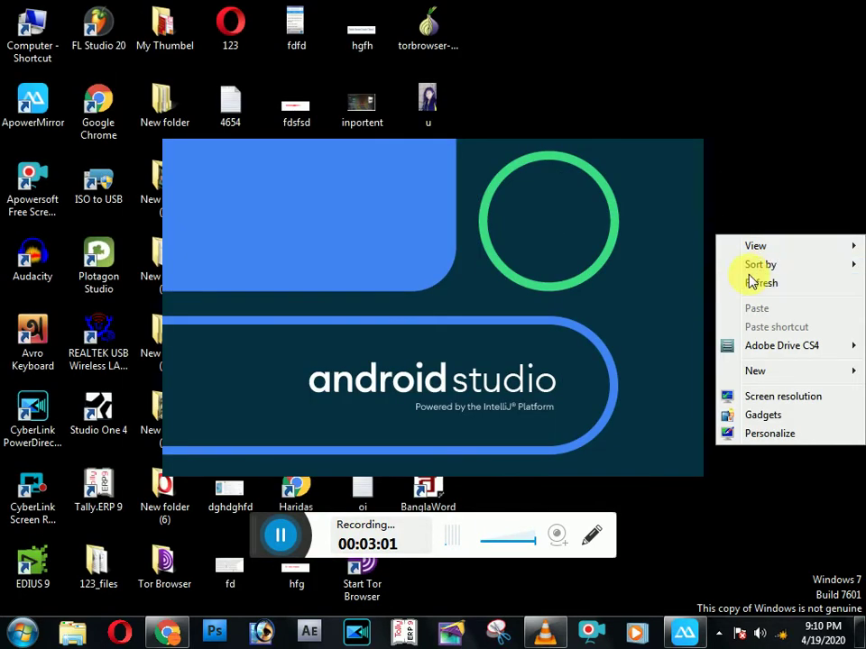
click(754, 283)
right_click(756, 276)
click(755, 323)
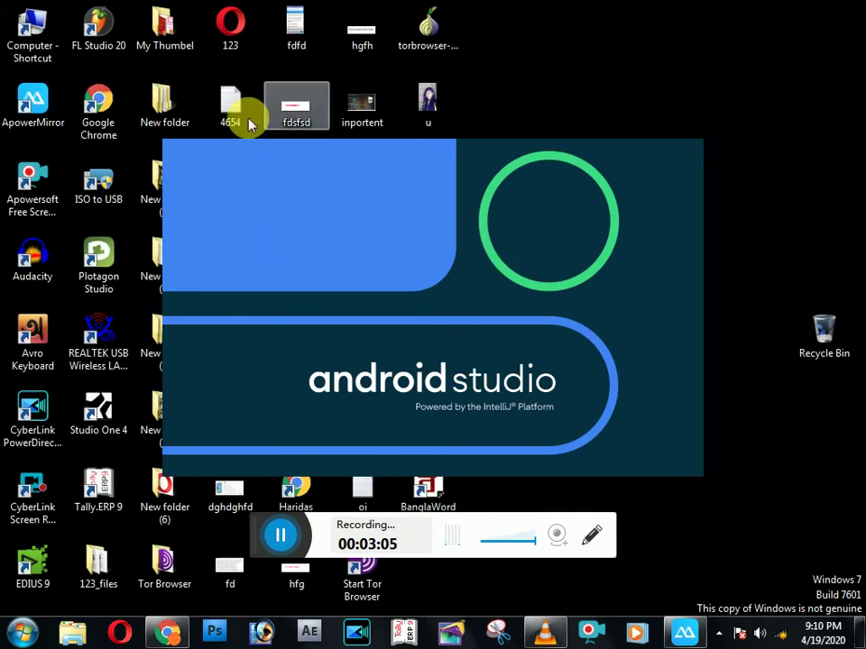
double_click(17, 40)
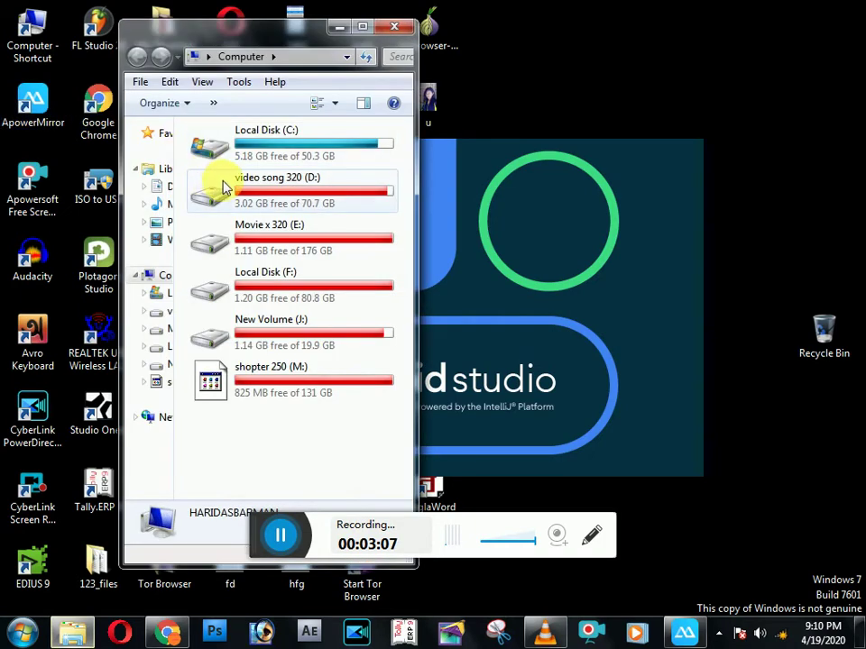
click(394, 26)
right_click(541, 64)
right_click(585, 113)
click(611, 160)
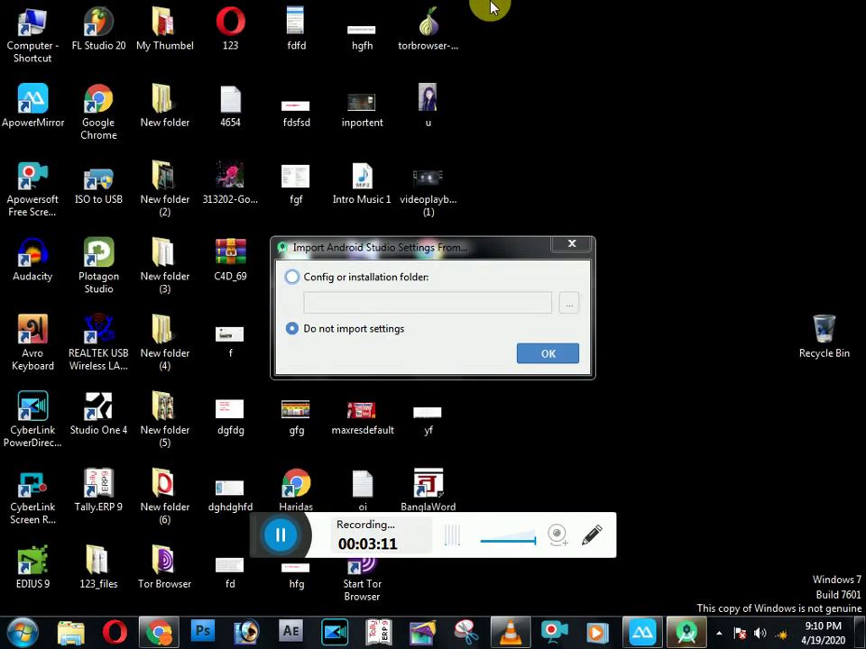
- Start Android Studio without importing settings and agree to send usage statistics to Google
click(292, 278)
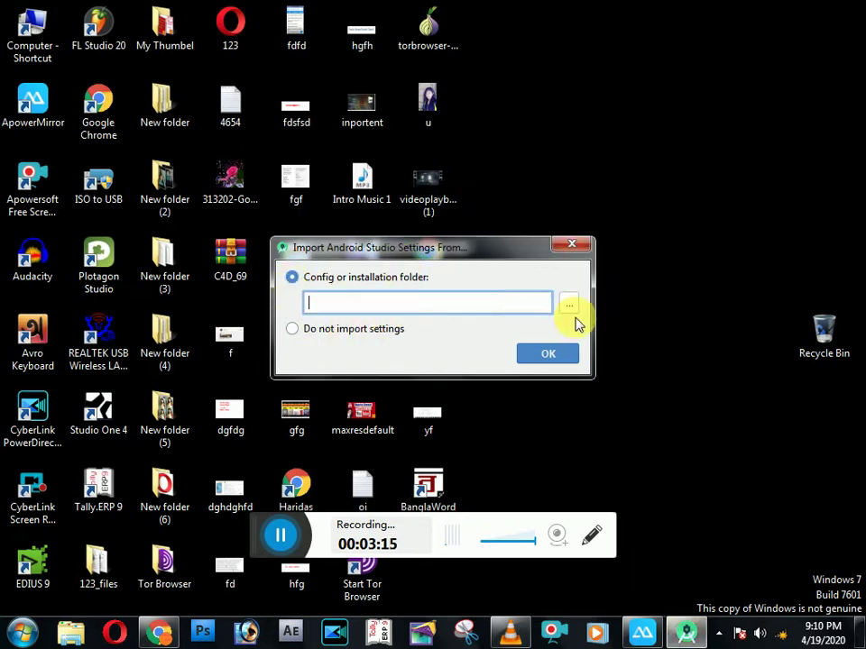
click(291, 328)
click(545, 354)
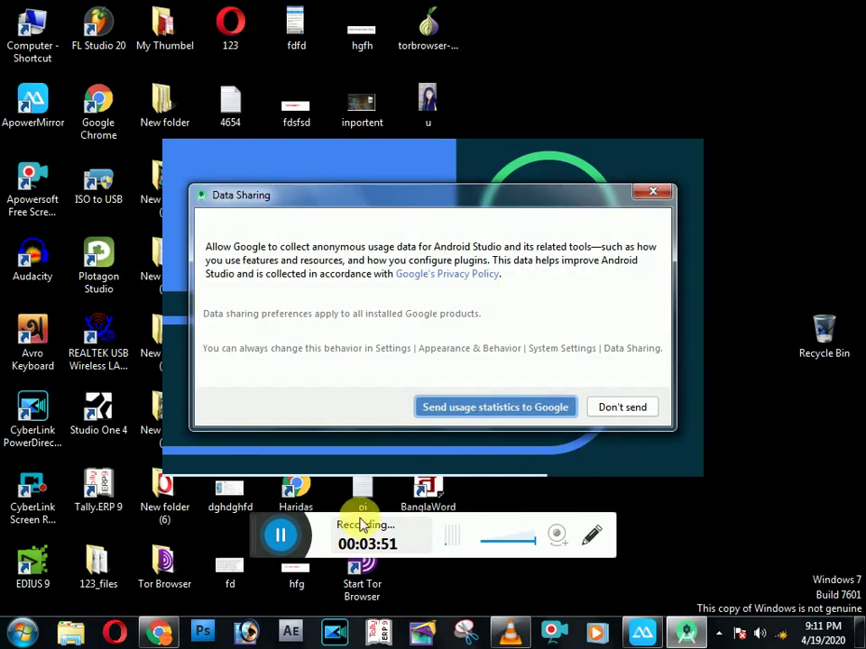
key(Return)
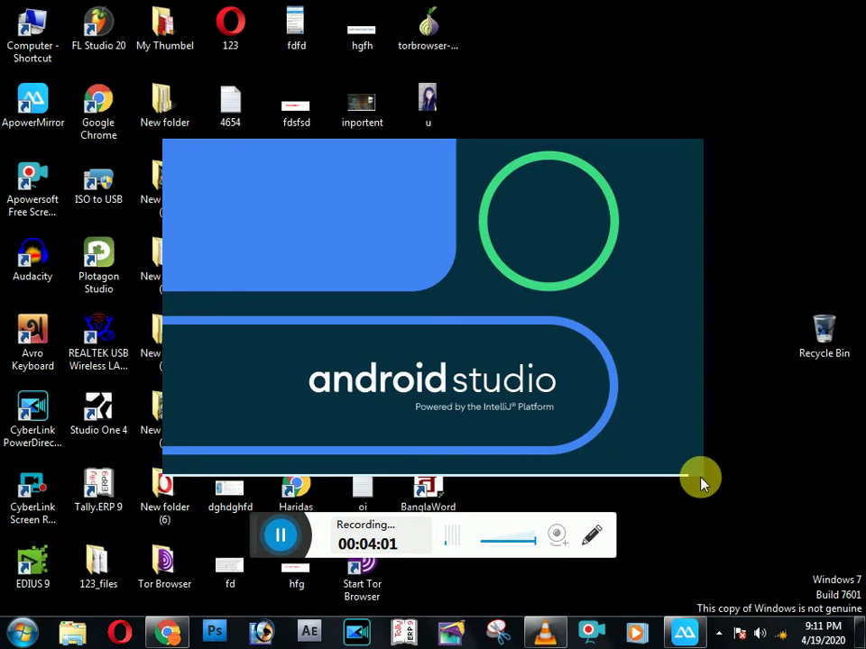
right_click(716, 408)
click(240, 526)
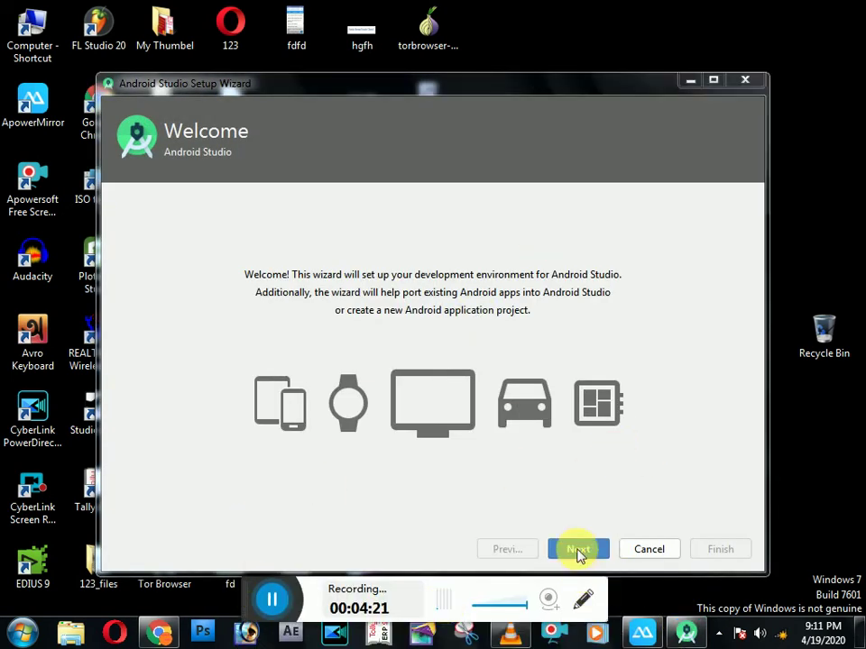
- Complete the Android Studio Setup Wizard with the Standard setup type and the Light UI theme
click(578, 552)
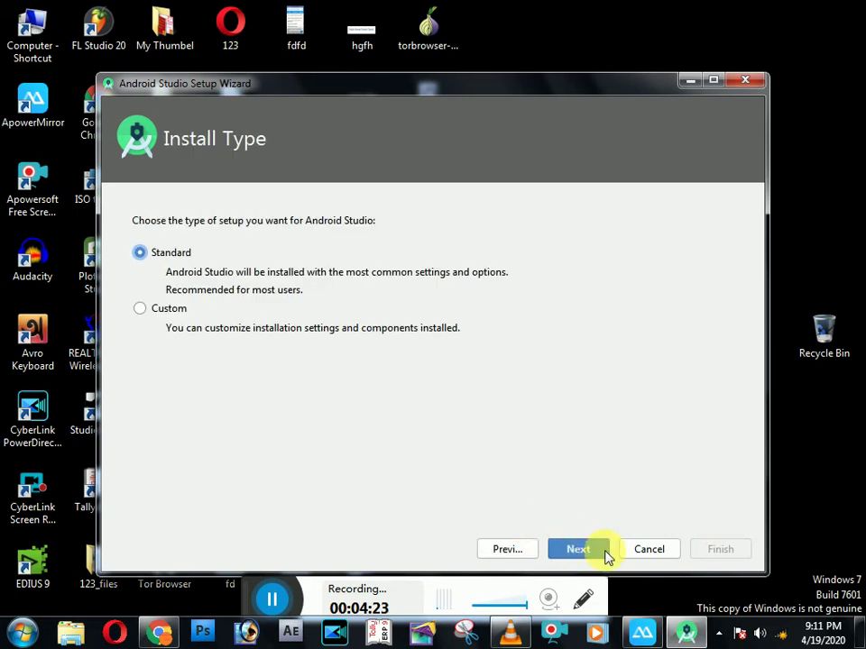
click(578, 549)
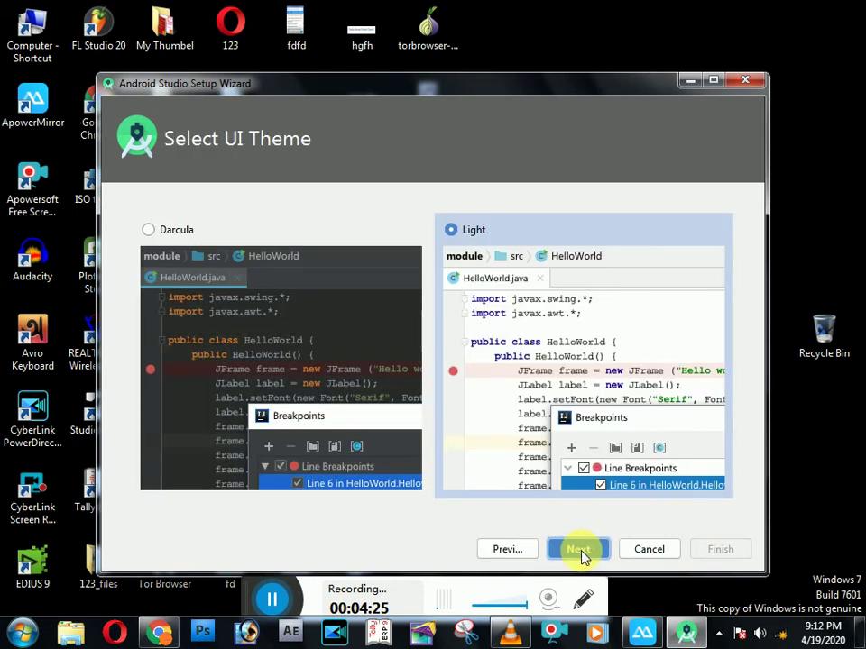
click(578, 549)
click(580, 552)
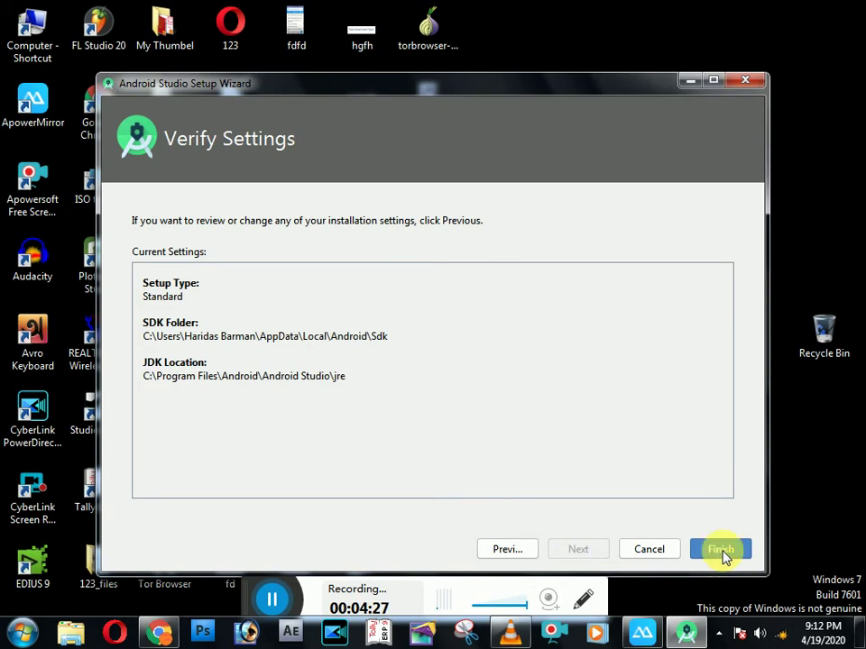
click(719, 554)
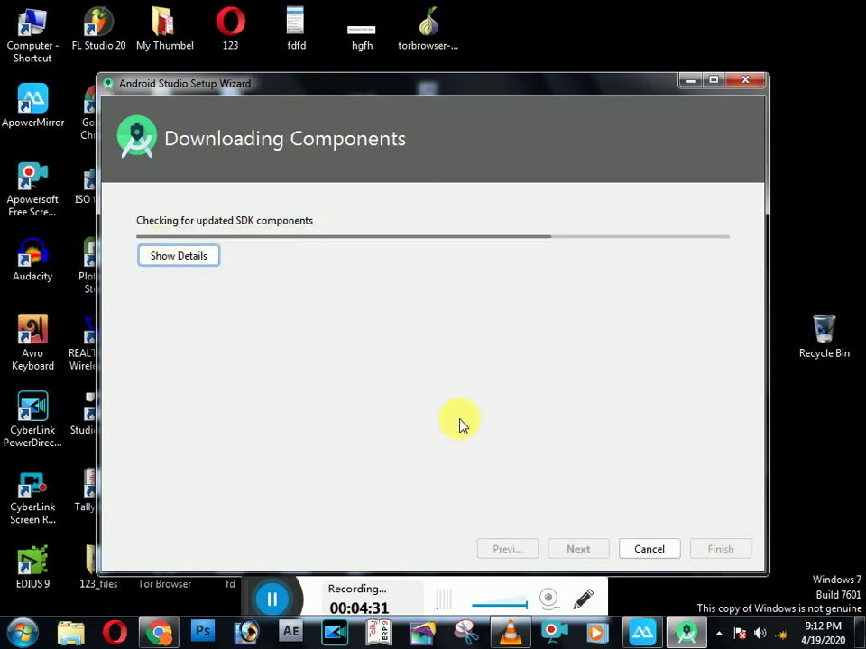
click(726, 550)
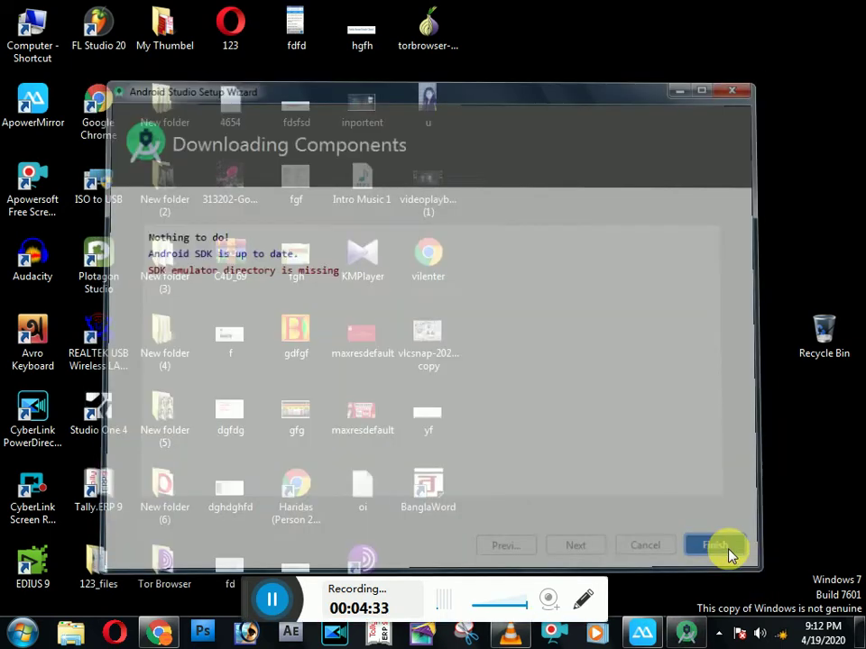
right_click(648, 268)
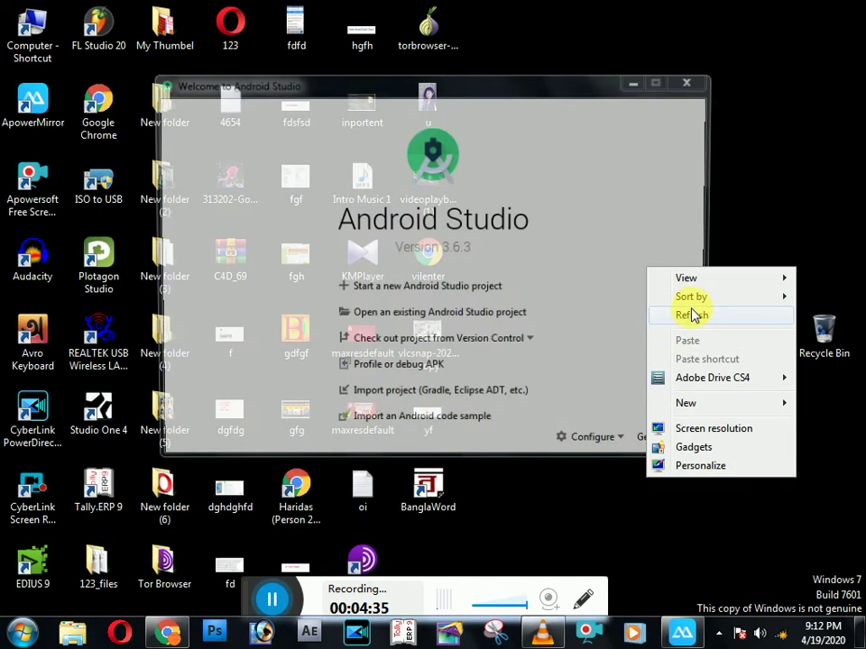
click(693, 314)
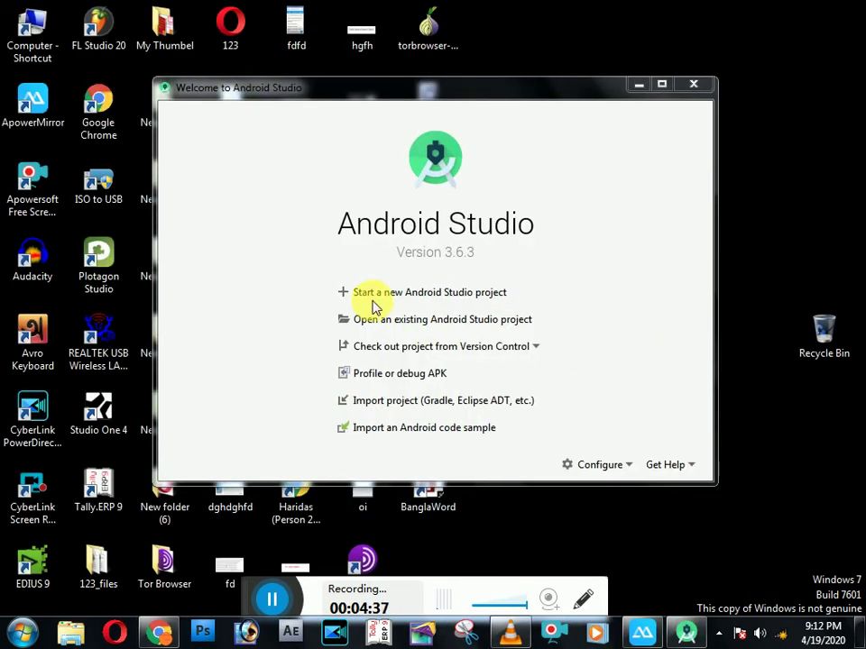
- Try to start a new Android Studio project and view the Android SDK settings in the SDK Manager
click(388, 300)
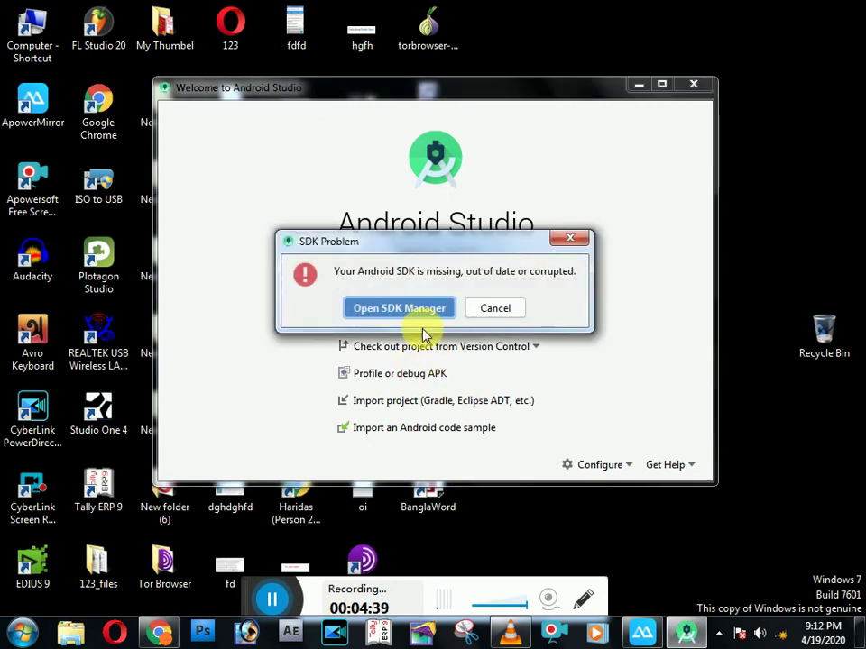
click(494, 309)
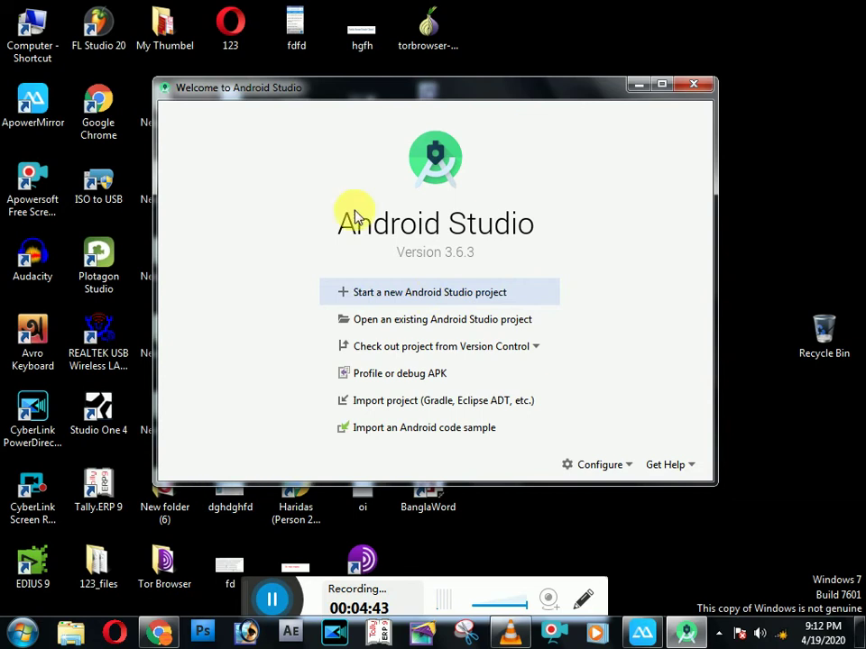
click(494, 292)
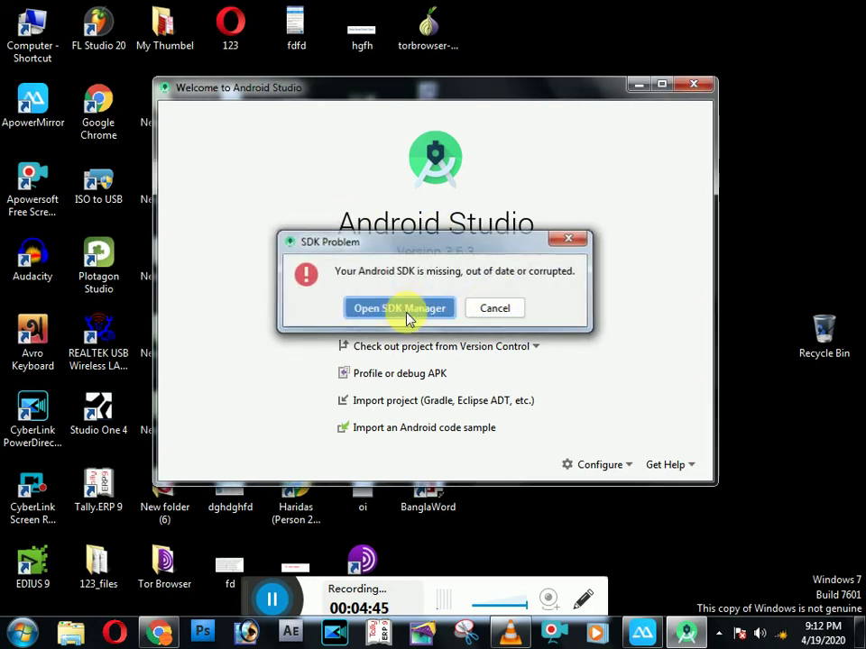
click(407, 318)
right_click(775, 297)
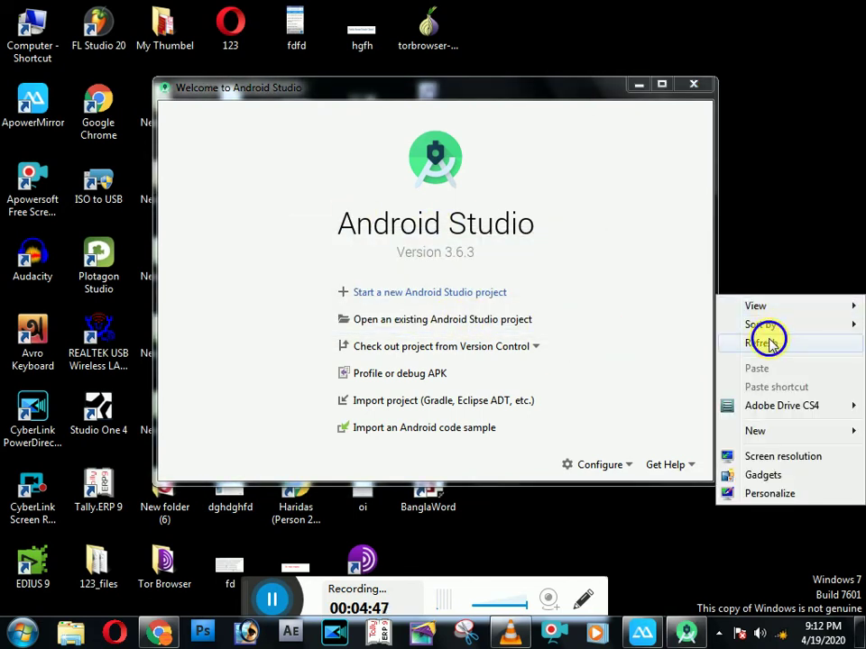
right_click(768, 343)
click(766, 386)
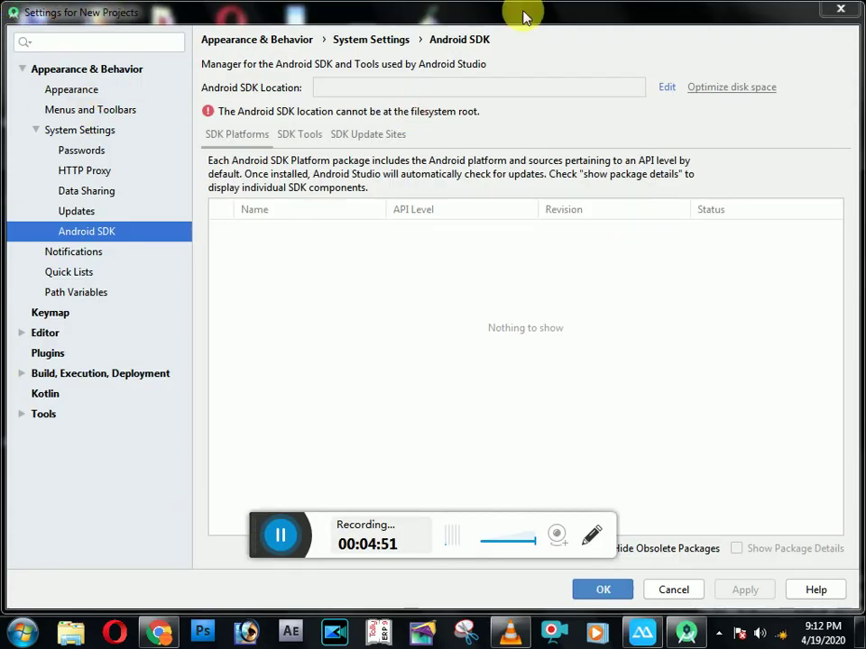
click(839, 9)
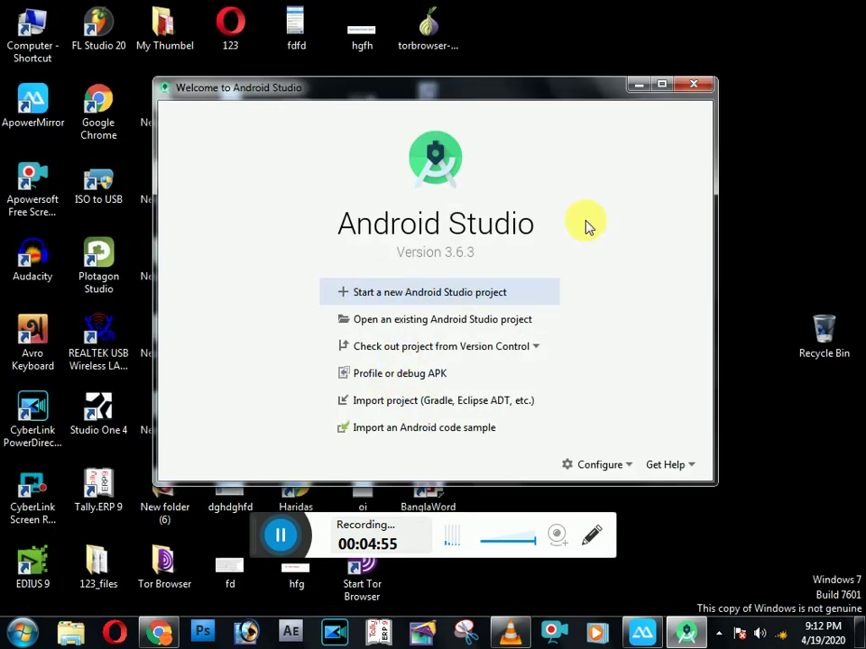
- Move the welcome window aside and launch Android Studio again from the installed Windows programs
drag(405, 80, 445, 39)
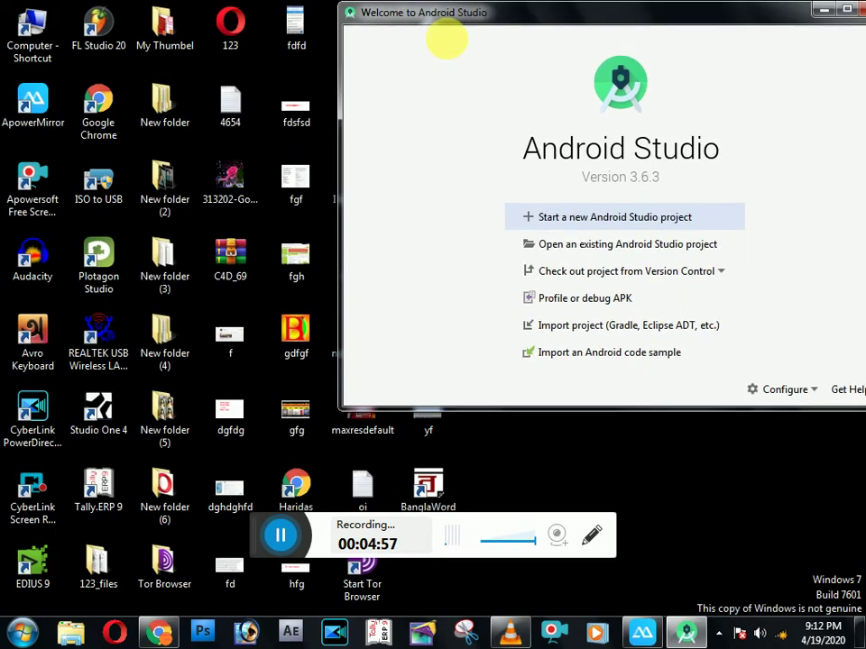
double_click(29, 25)
click(396, 27)
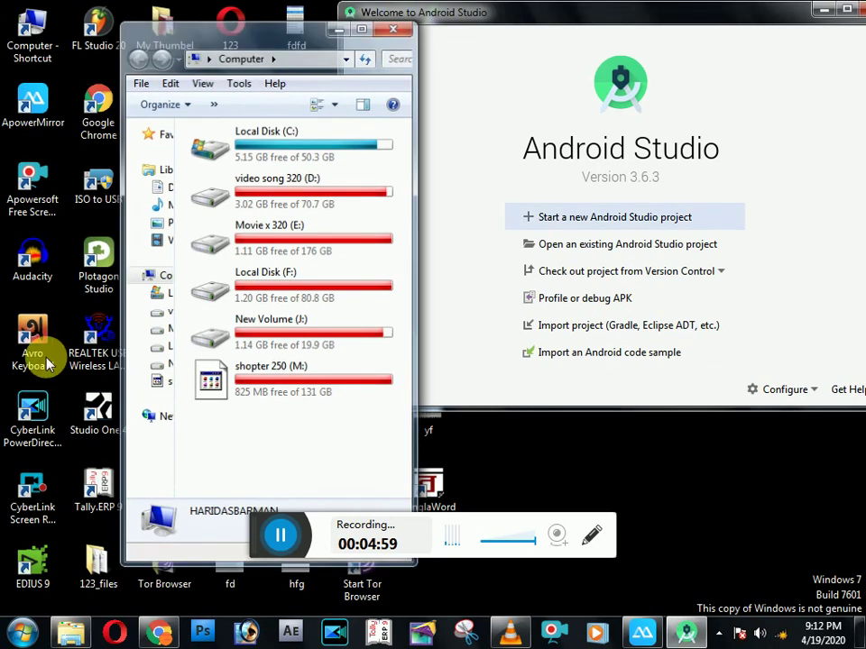
click(22, 631)
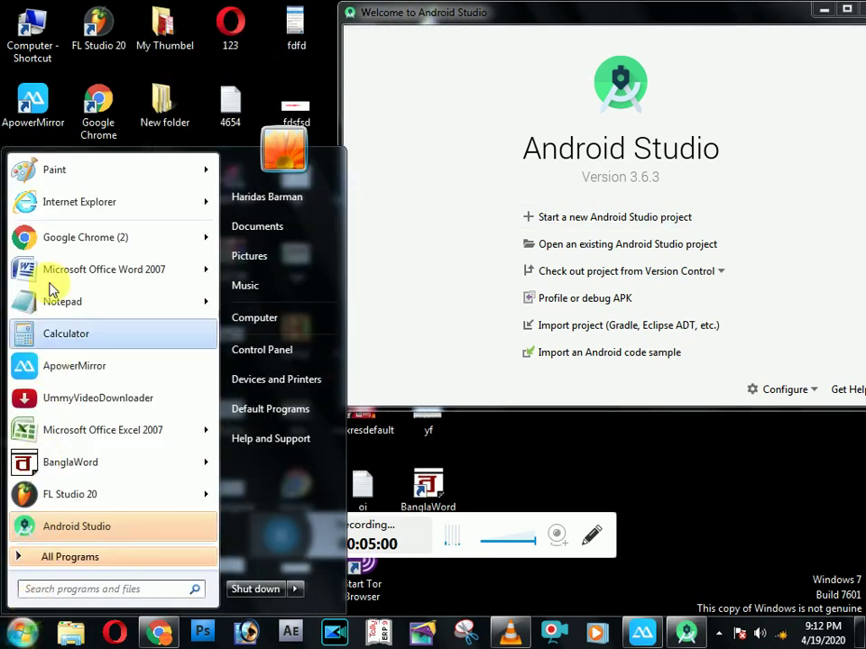
click(86, 526)
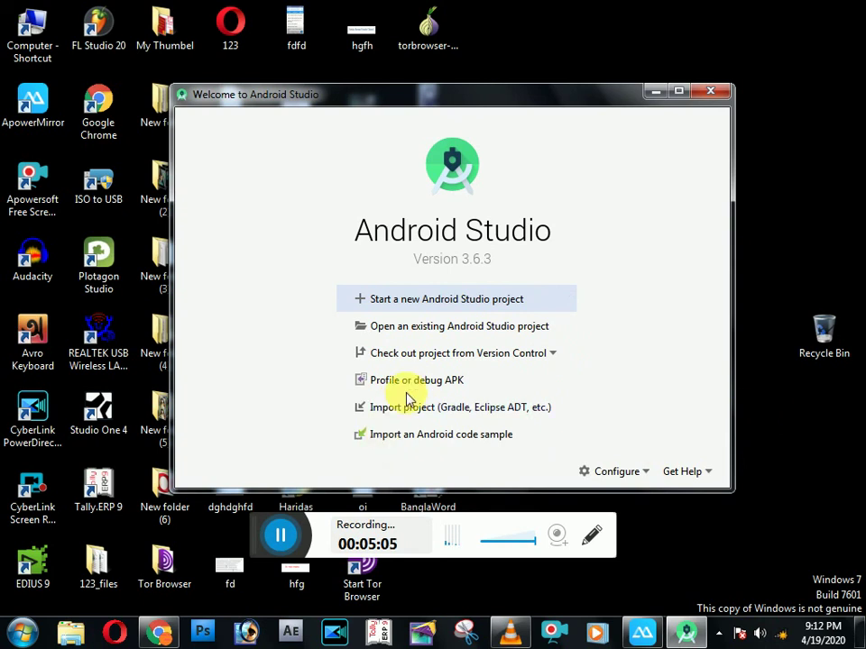
- View the APK file selection for profiling or debugging without choosing a file, and dismiss the SDK problem notice
click(449, 385)
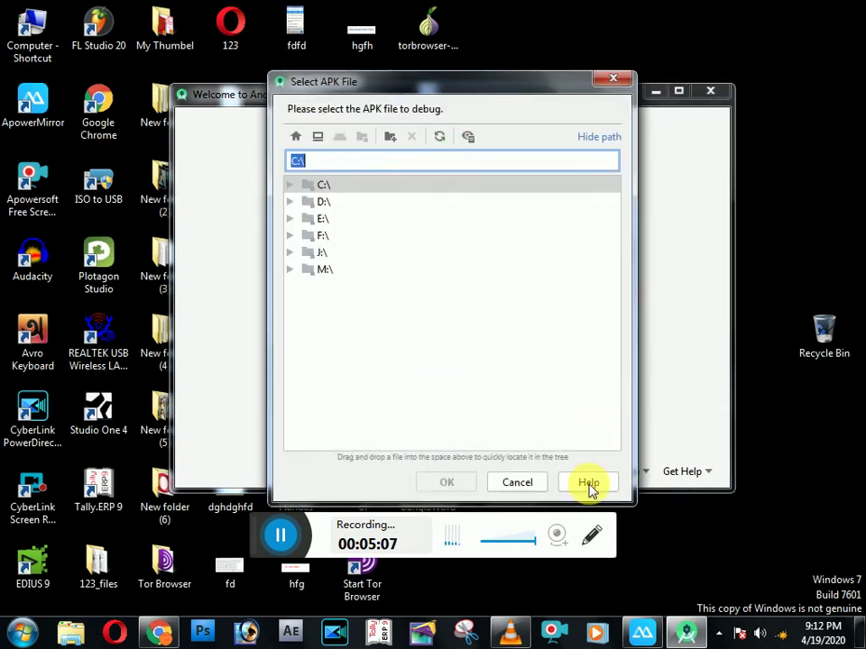
click(514, 488)
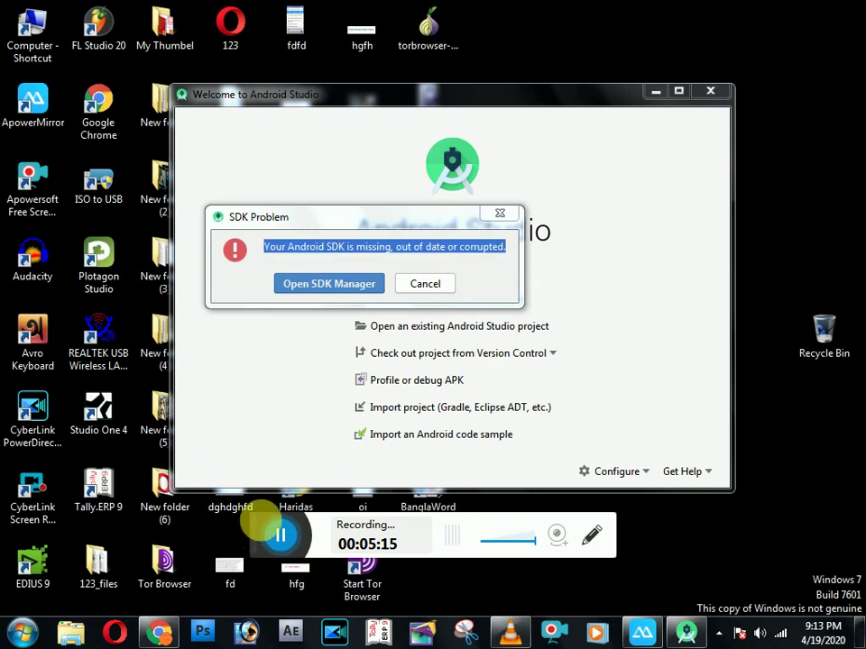
click(439, 285)
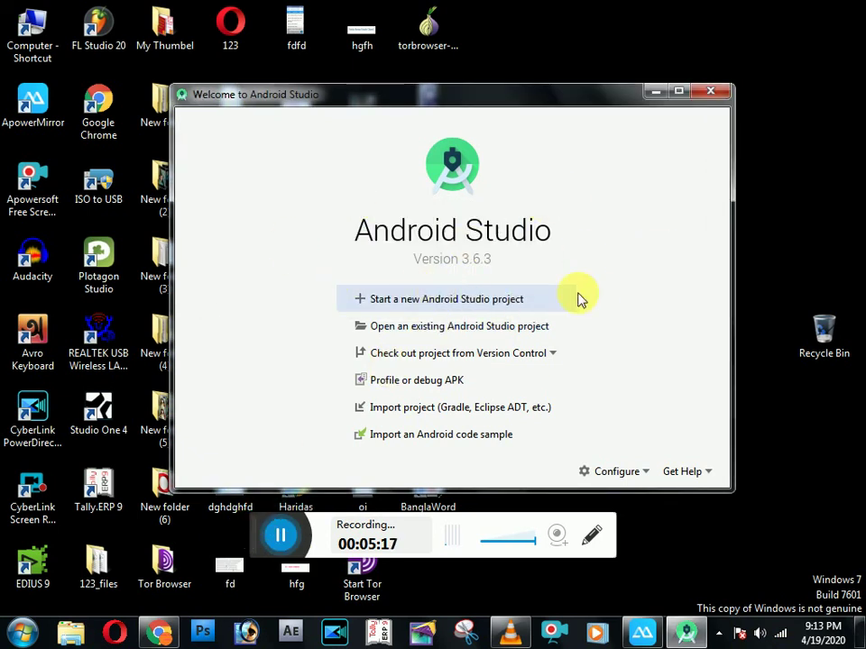